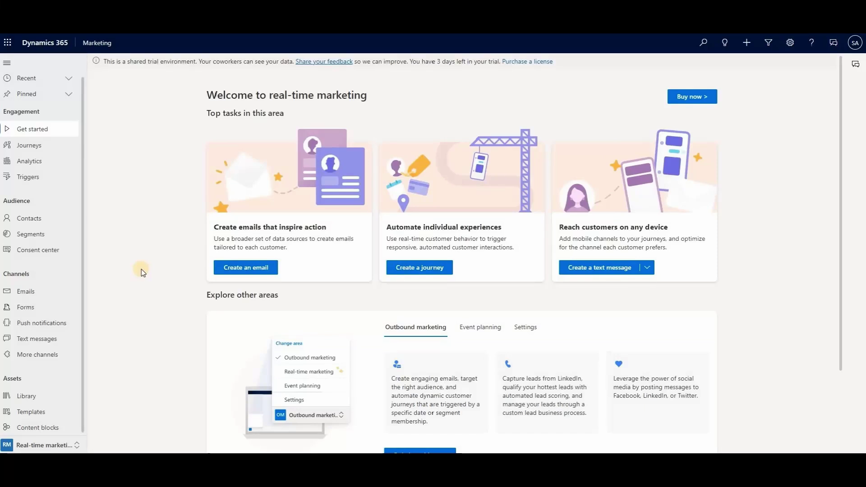
- Draft a new email on the 1 column centered template, then leave it unsaved and return to All Emails
click(27, 293)
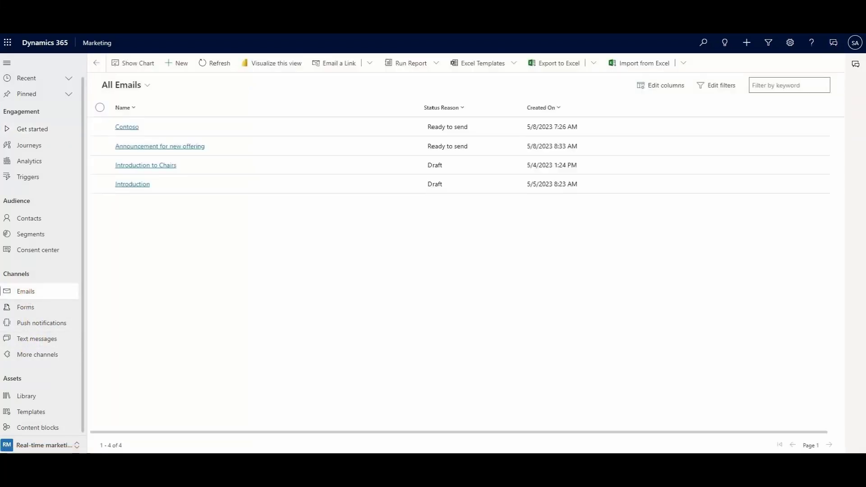
click(195, 66)
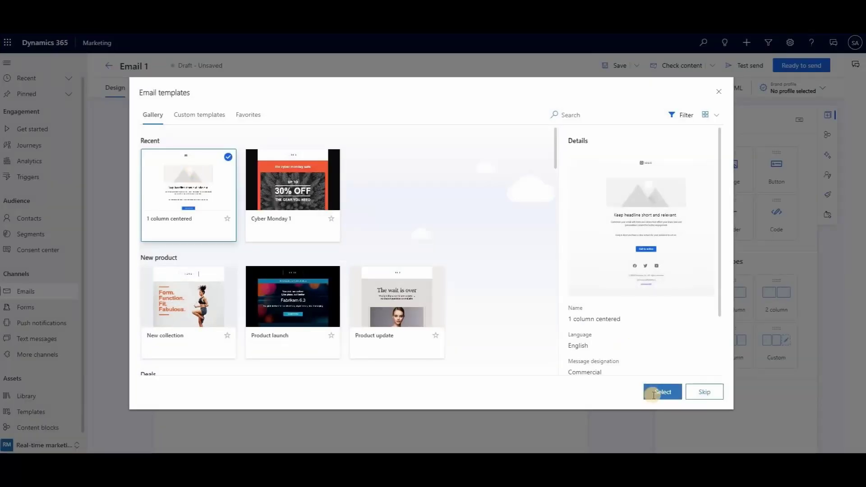
click(662, 400)
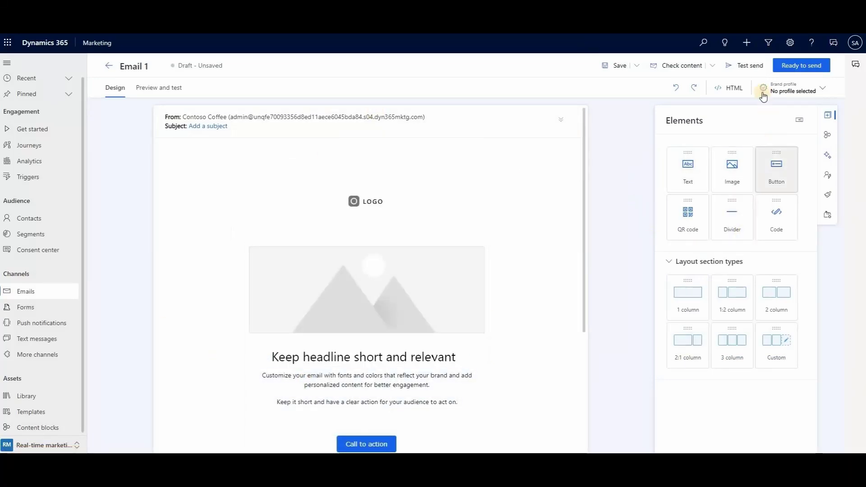
click(820, 68)
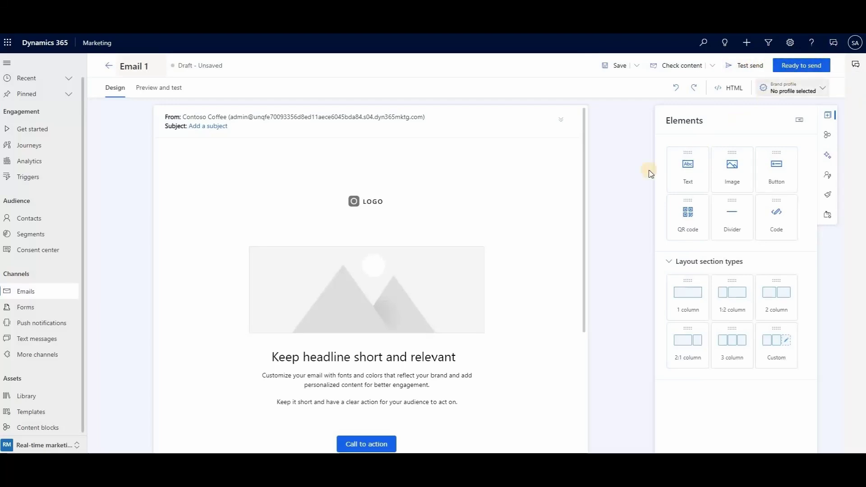
click(116, 89)
click(38, 297)
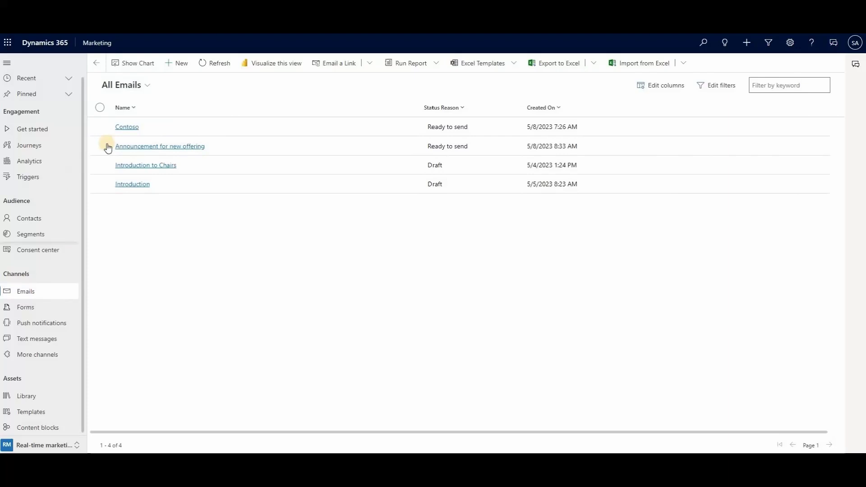
click(120, 127)
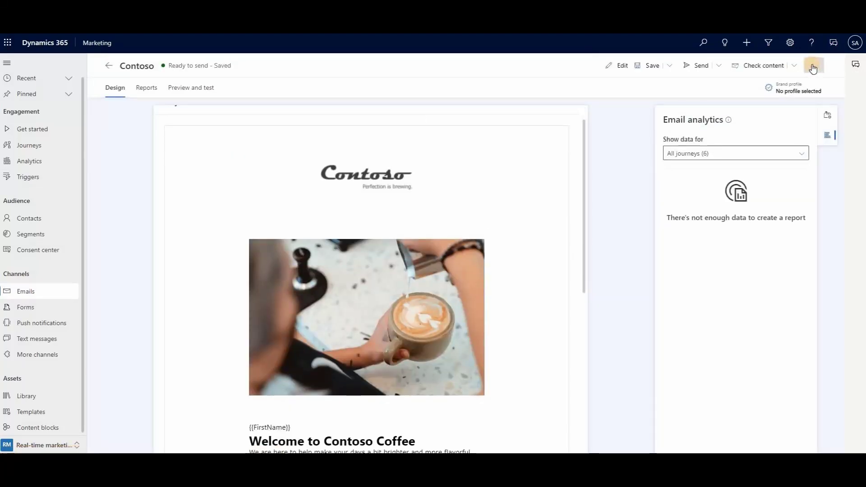
click(813, 67)
click(740, 88)
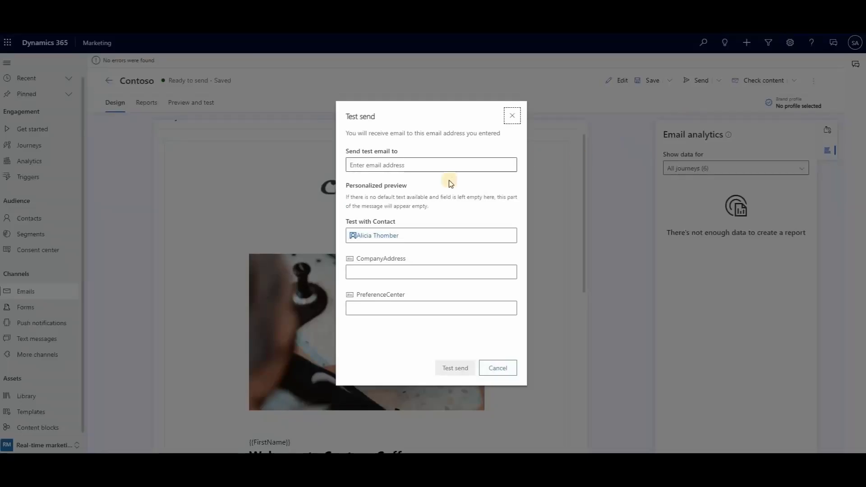
click(440, 165)
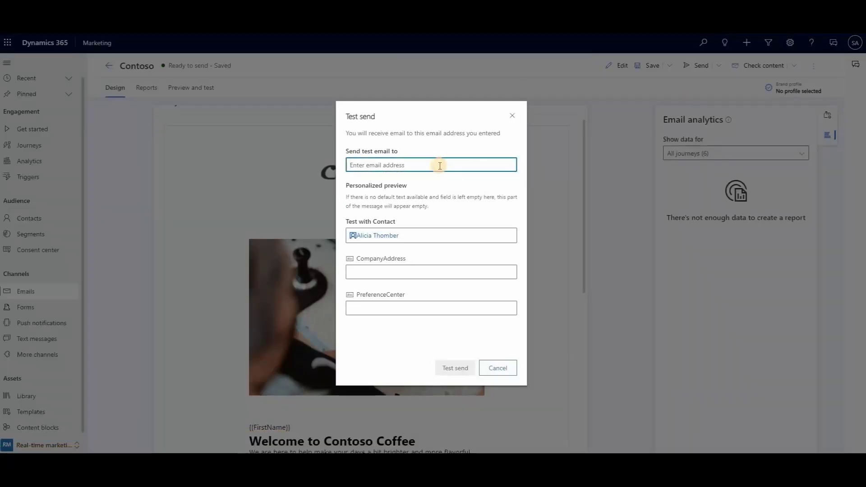
click(454, 367)
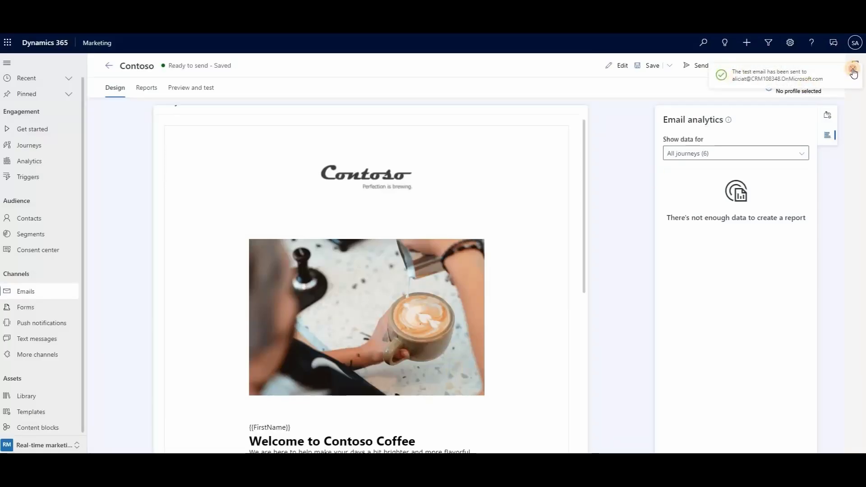
click(852, 70)
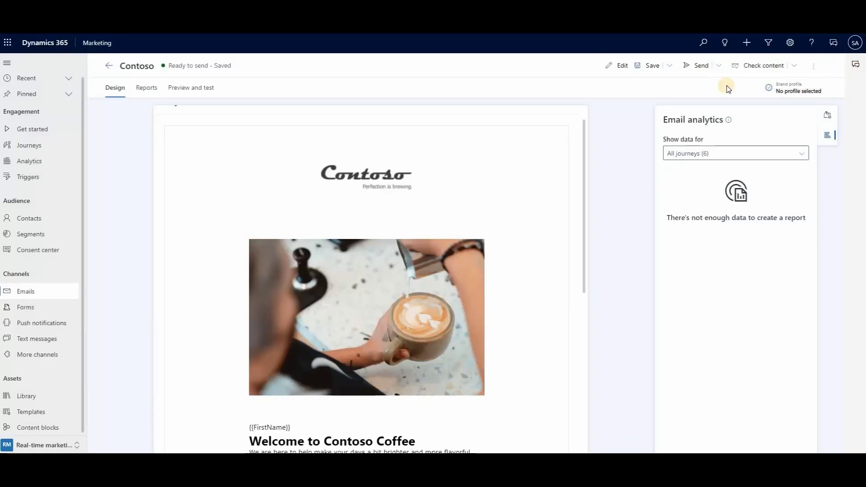
- Send the Contoso email to the Contacts in NY segment after previewing its contacts
click(720, 69)
click(737, 87)
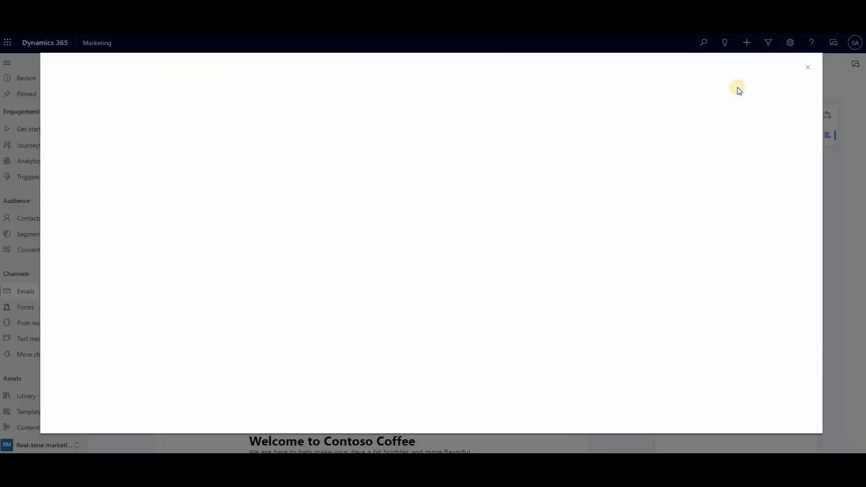
click(63, 145)
click(741, 413)
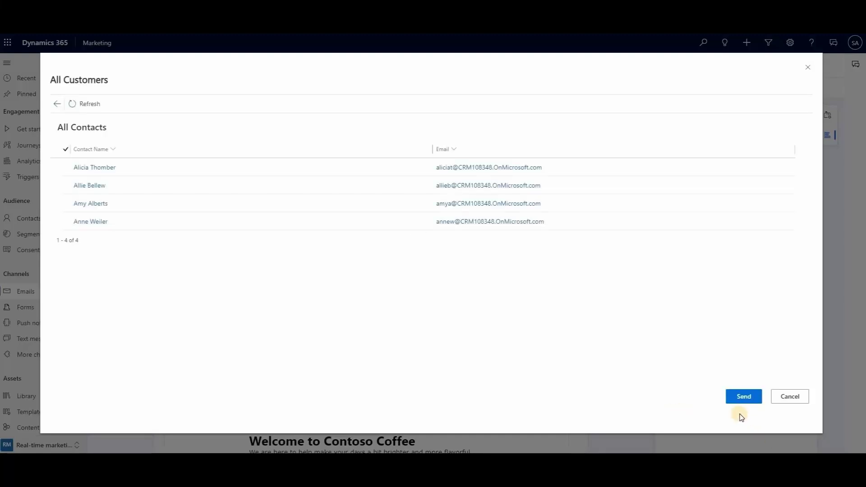
click(738, 397)
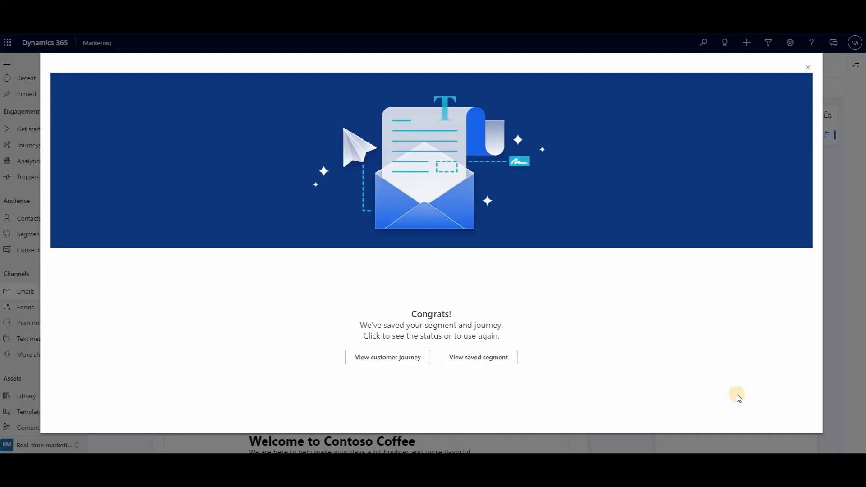
- Open the resulting live journey and view its entry properties and frequency cap settings
click(807, 68)
click(141, 129)
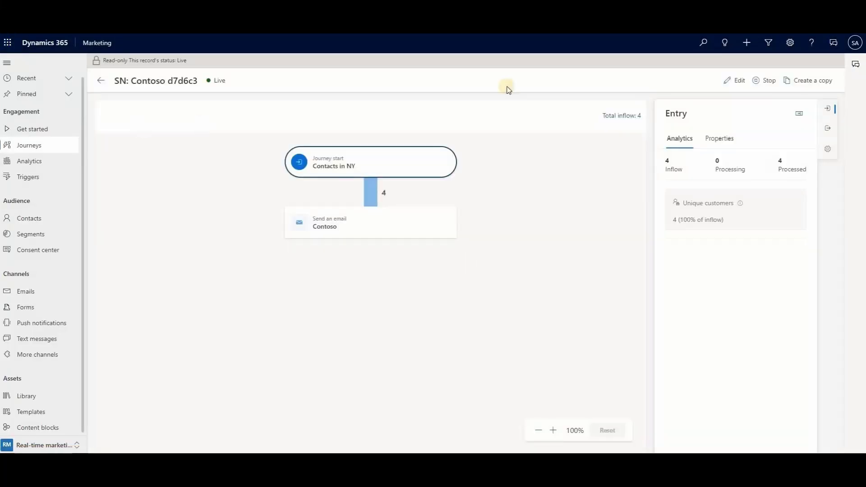
click(720, 139)
click(828, 150)
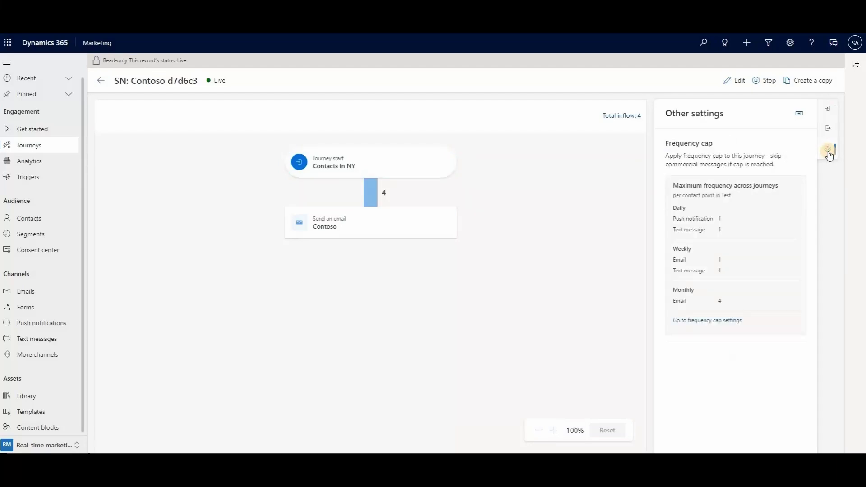
- Create Form 1 for the Contact audience using the Newsletter Signup template
click(27, 307)
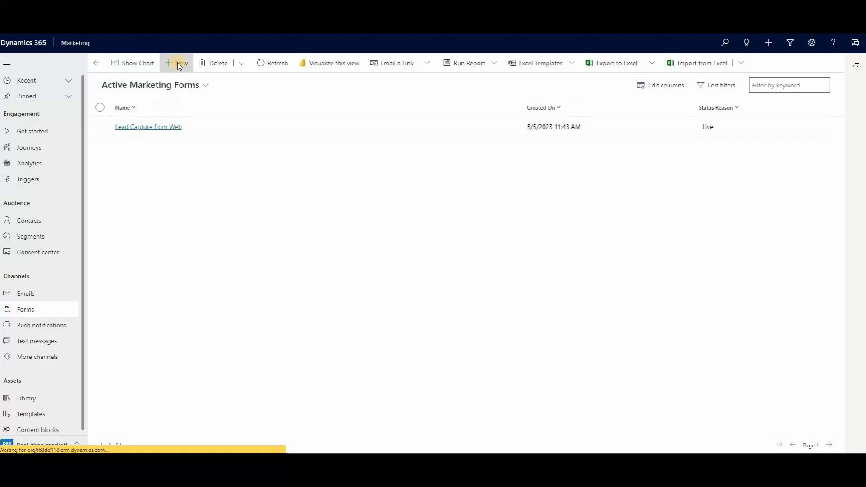
click(178, 64)
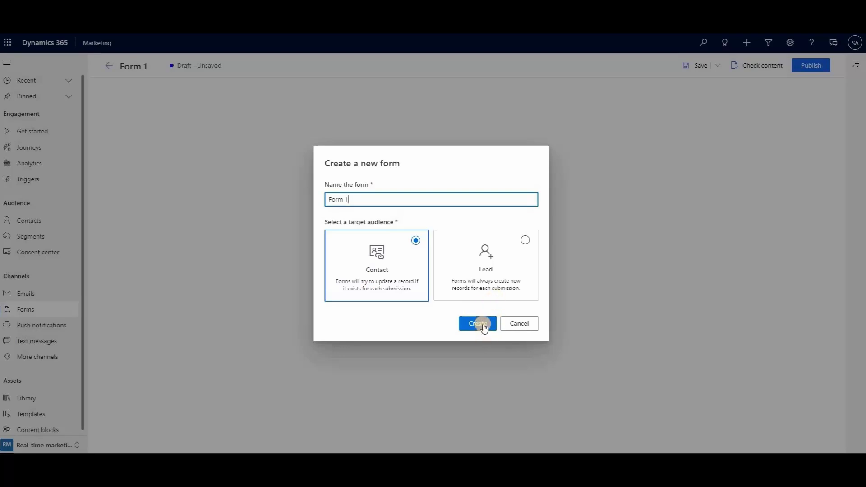
click(482, 323)
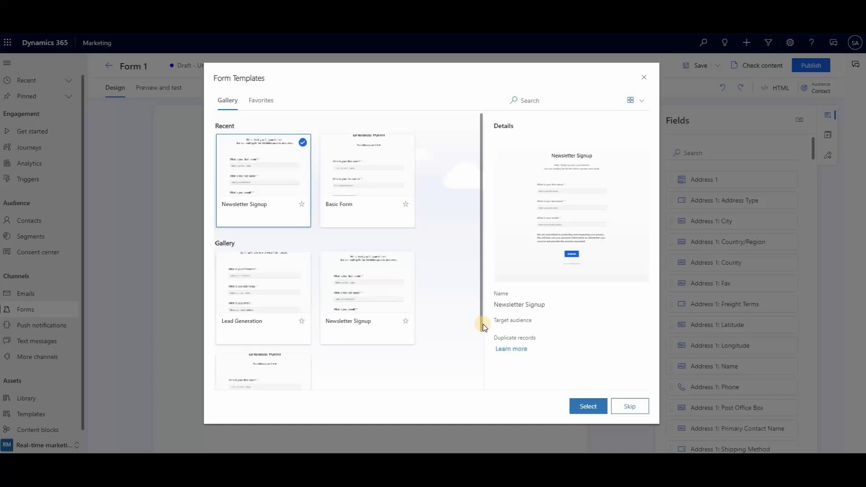
scroll(478, 381, down, 1)
scroll(478, 383, down, 1)
scroll(478, 351, up, 2)
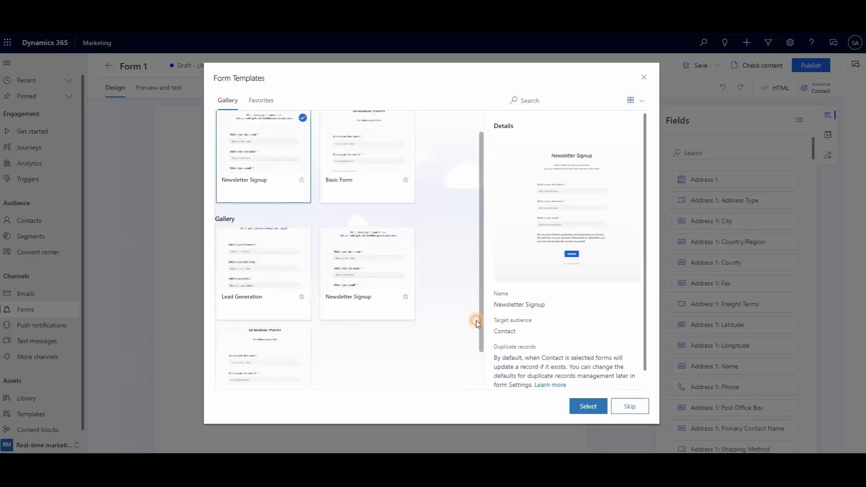
scroll(476, 316, up, 1)
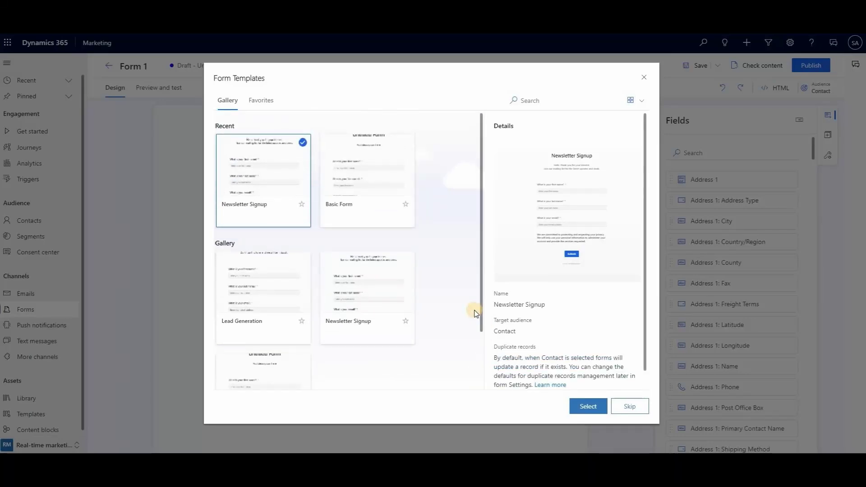
click(589, 407)
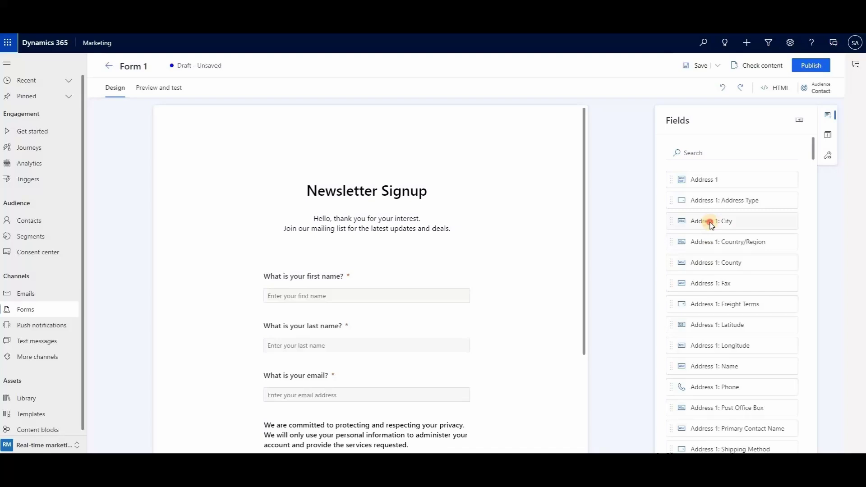
- Add the Address 1: City field and an image block above the Newsletter Signup heading
drag(710, 223, 370, 363)
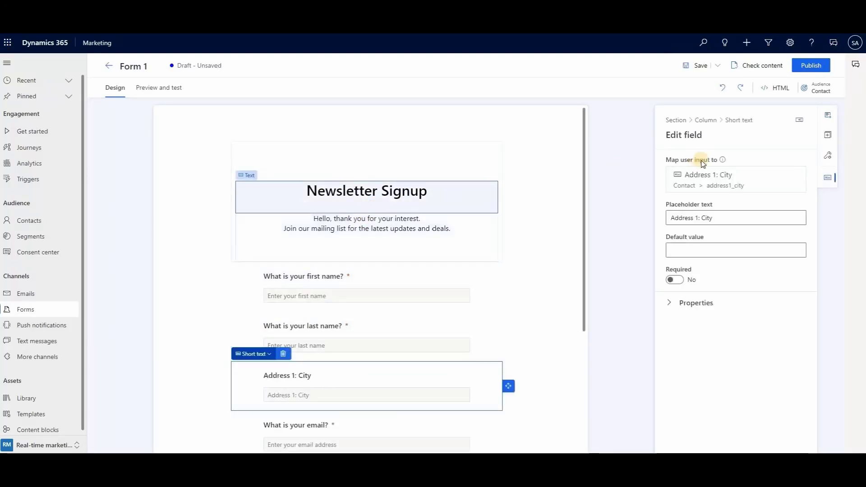
click(828, 135)
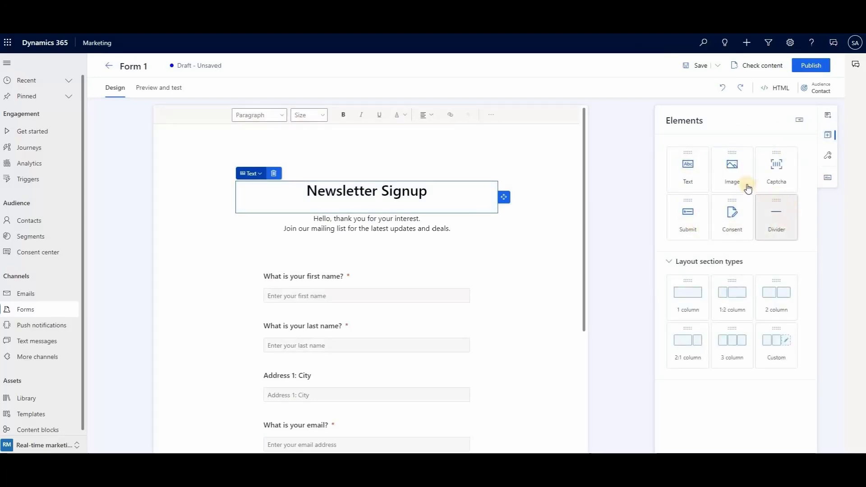
drag(748, 189, 484, 180)
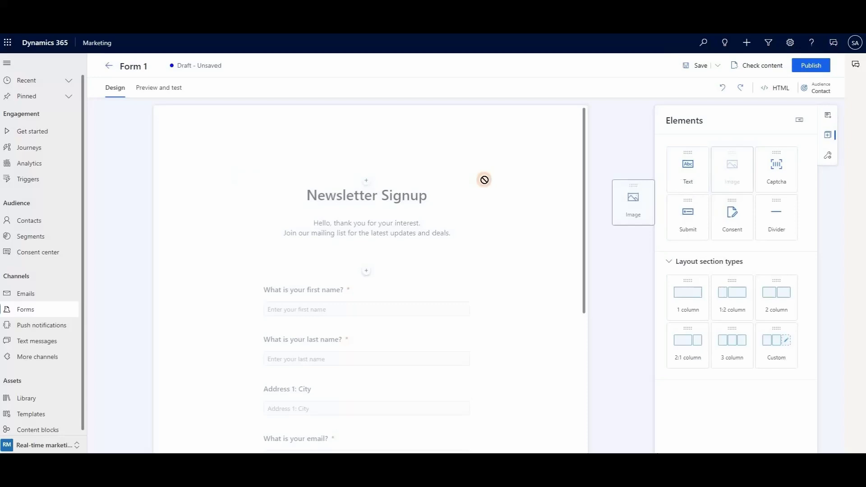
drag(484, 180, 355, 204)
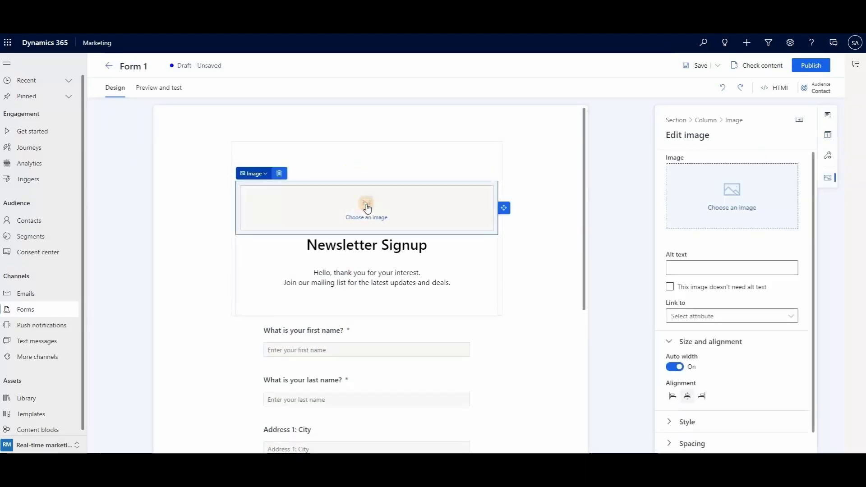
- Fill the image block with the winding-road night photo from the asset library
click(367, 217)
click(372, 231)
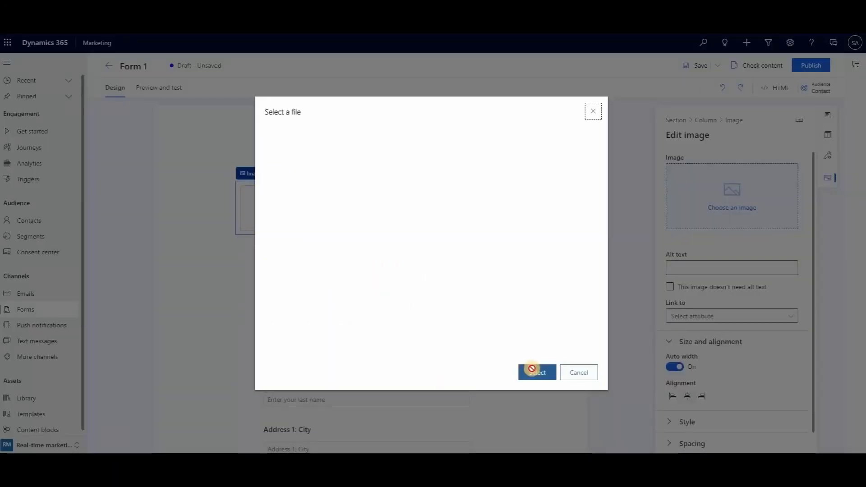
click(468, 338)
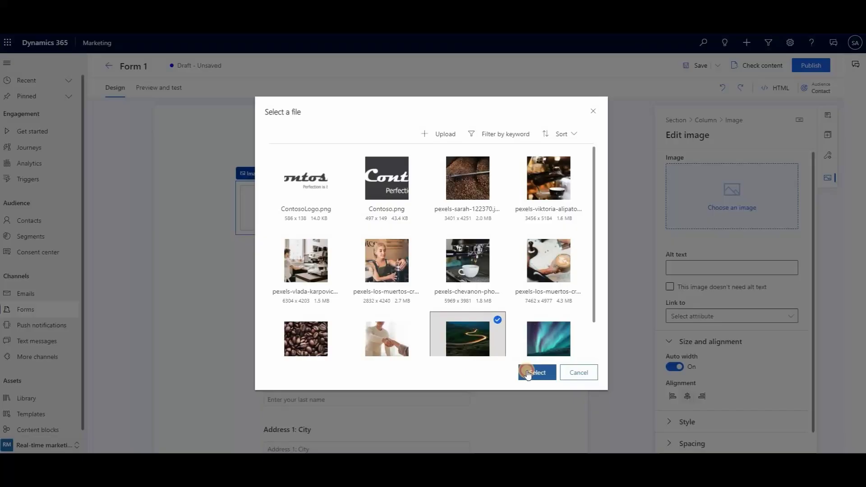
click(532, 372)
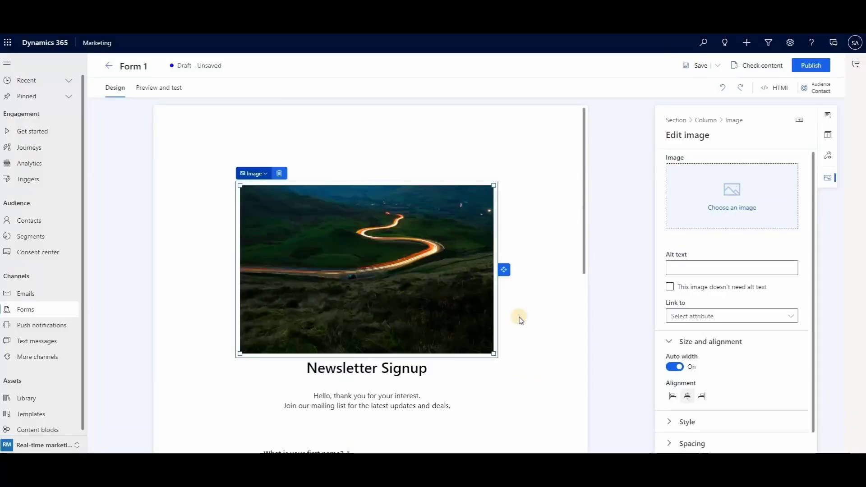
- Preview the form on desktop, then return to the form designer
click(166, 90)
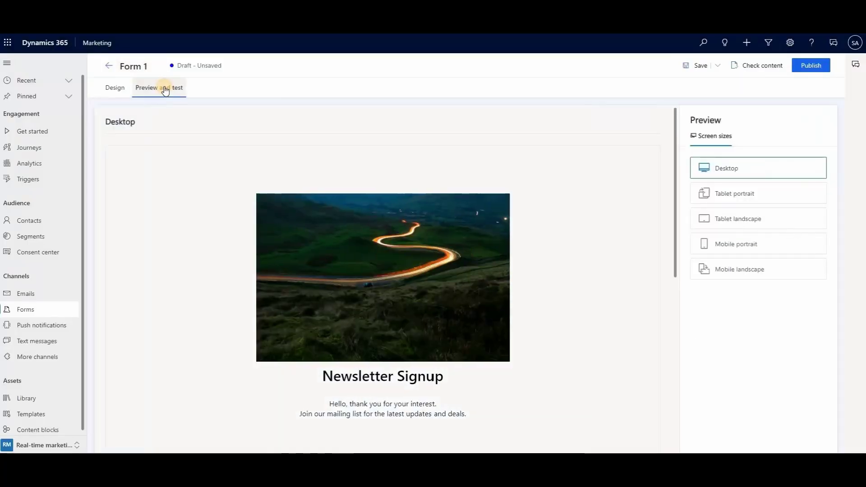
scroll(613, 299, down, 10)
click(46, 445)
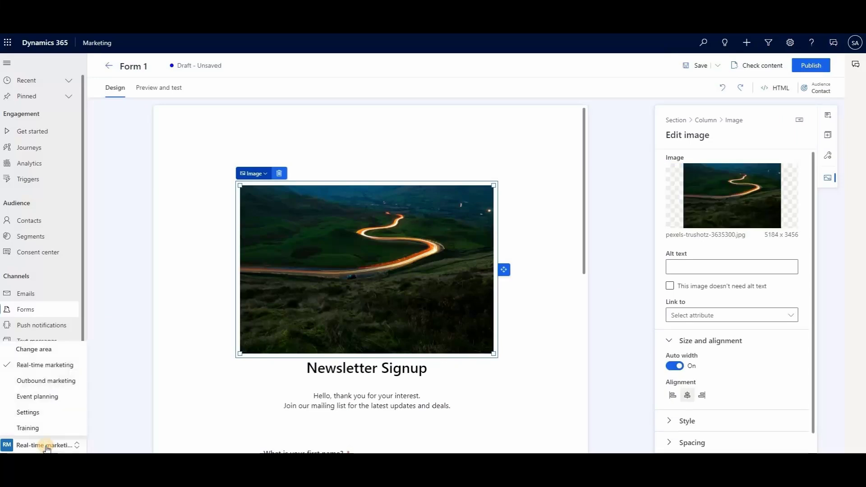
- Inspect the Test frequency cap (one email weekly, four monthly), then return to Real-time marketing
click(35, 414)
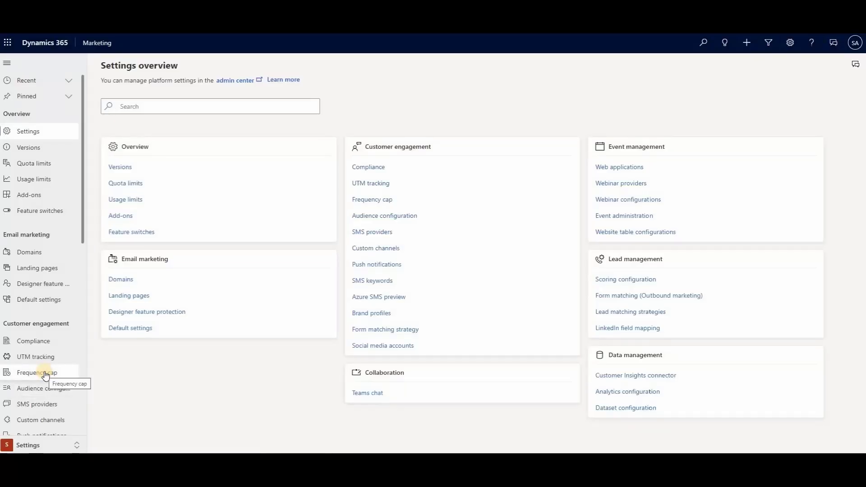
click(45, 373)
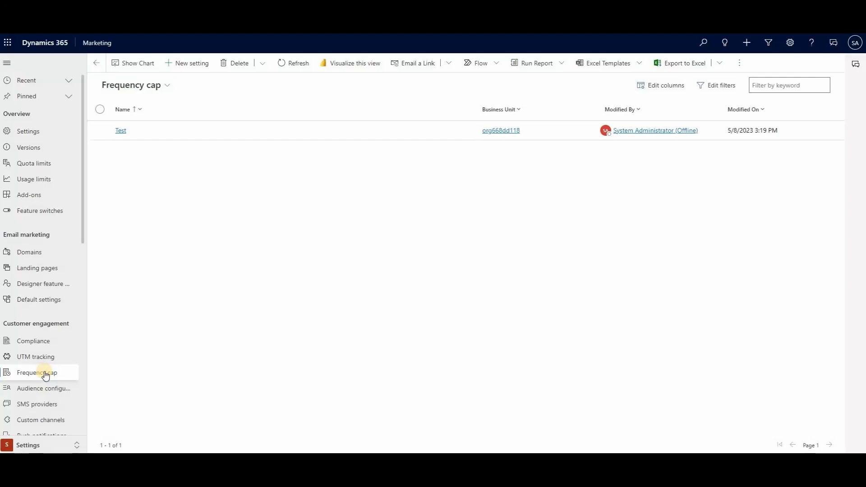
click(119, 133)
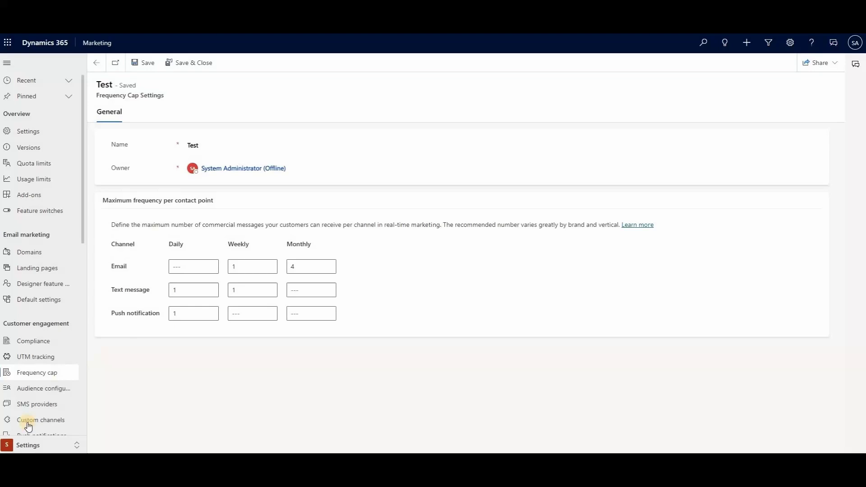
click(26, 446)
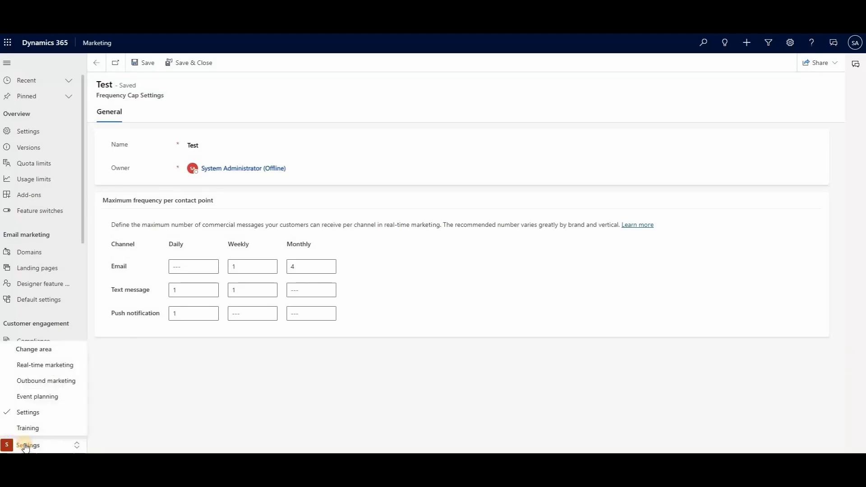
click(41, 364)
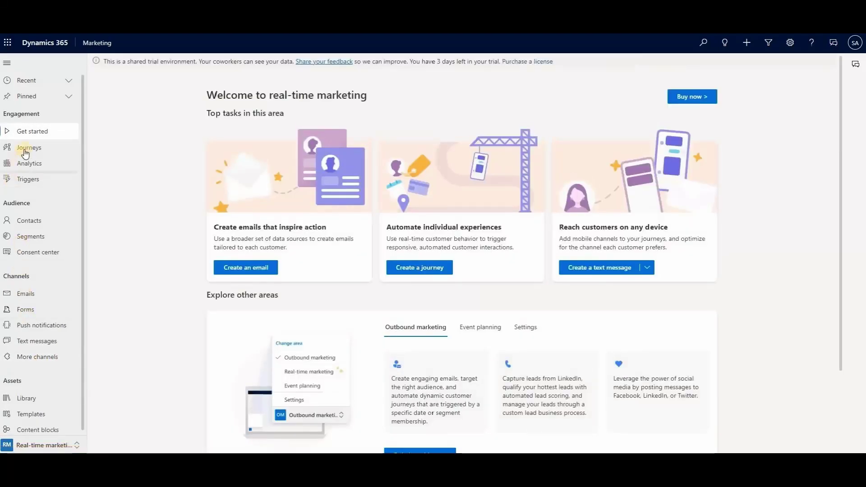
- Confirm the Announcement for new offering journey uses the Test cap, then jump to frequency cap settings
click(27, 149)
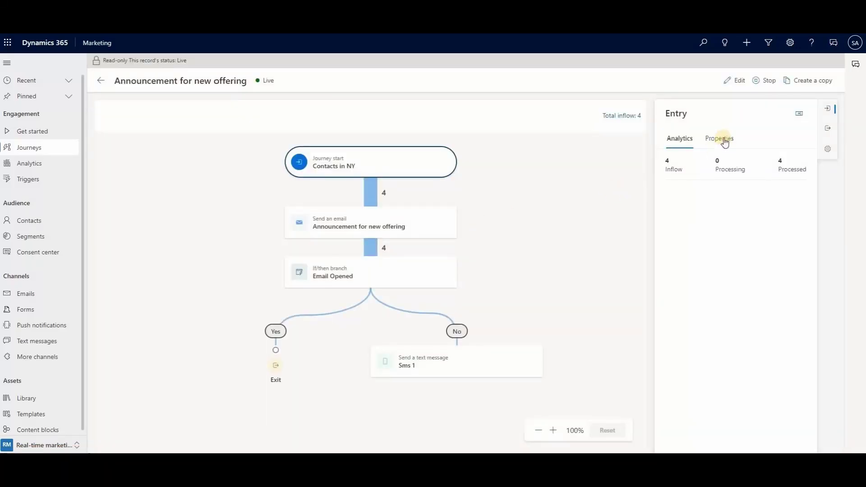
click(725, 141)
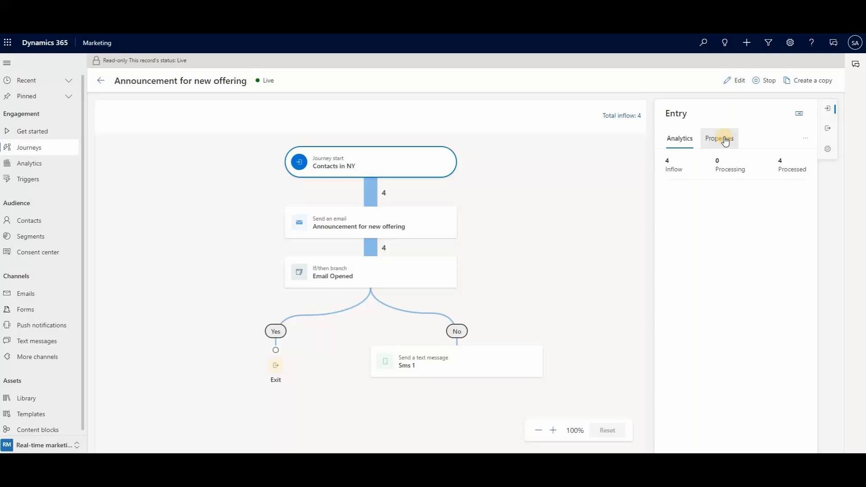
click(828, 150)
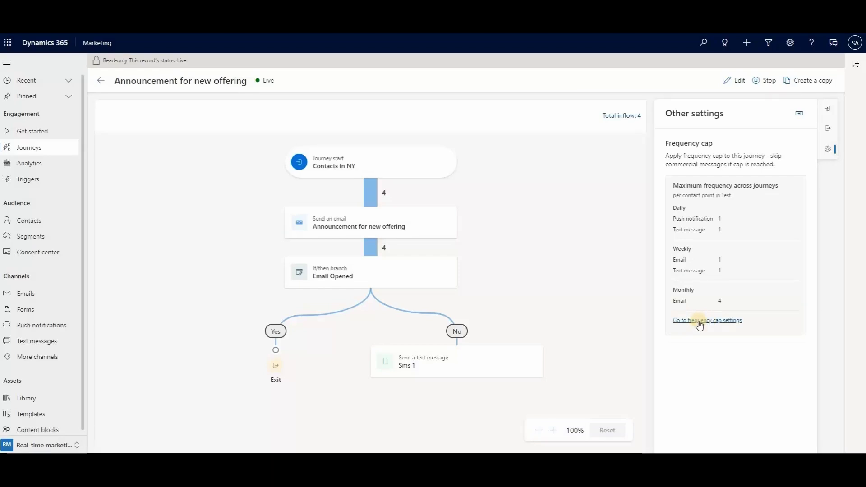
click(699, 321)
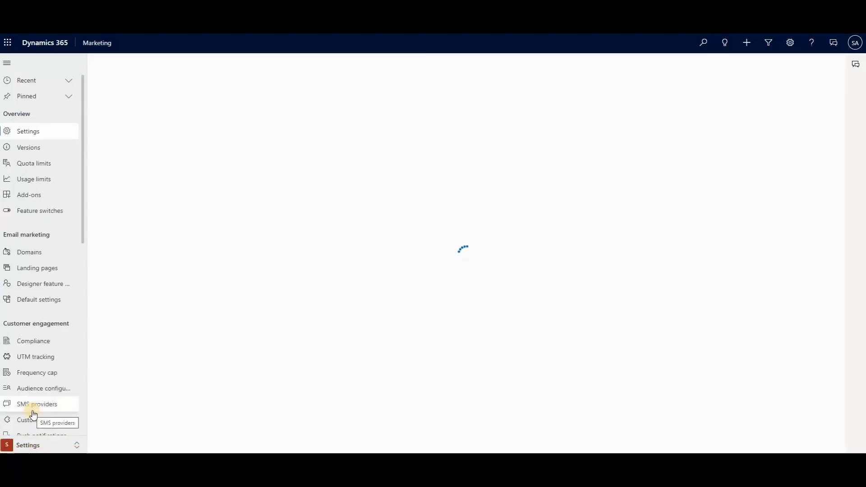
- Add a new Infobip SMS provider, accept both consents, and advance to its settings step
click(35, 408)
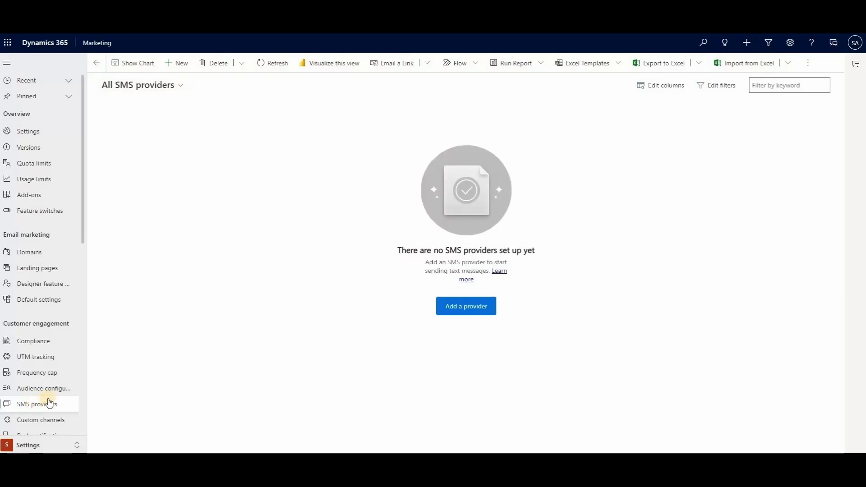
click(175, 62)
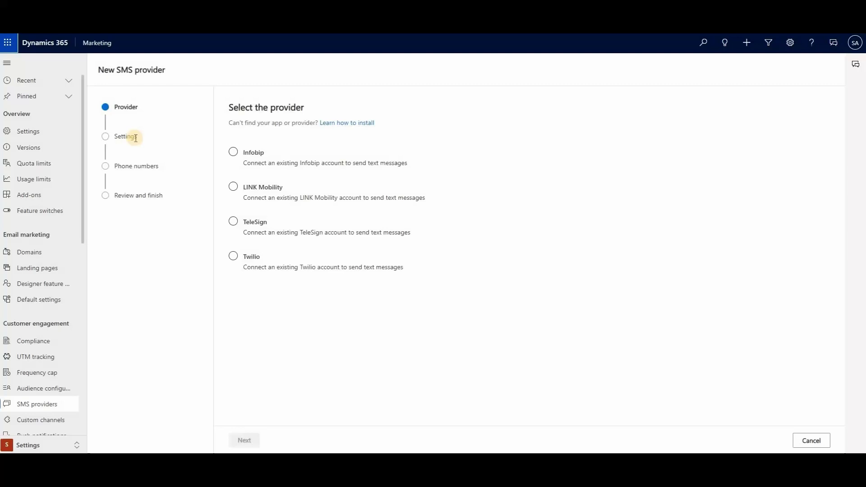
click(234, 152)
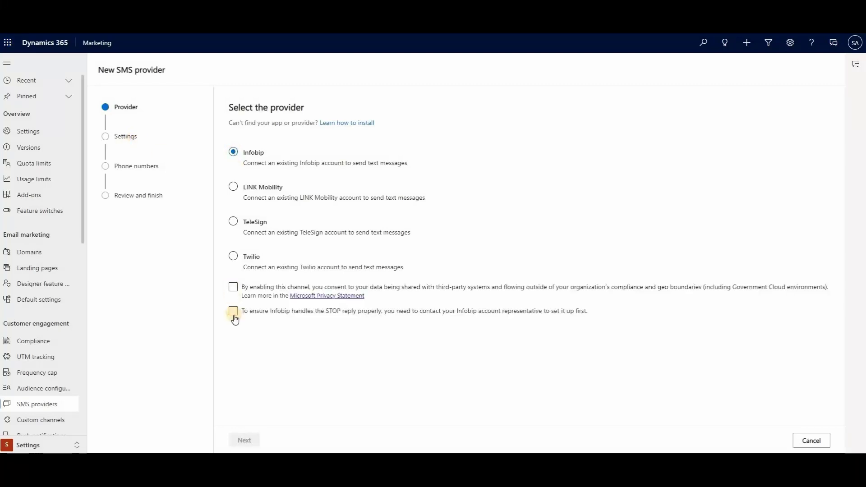
click(233, 288)
click(233, 311)
click(244, 440)
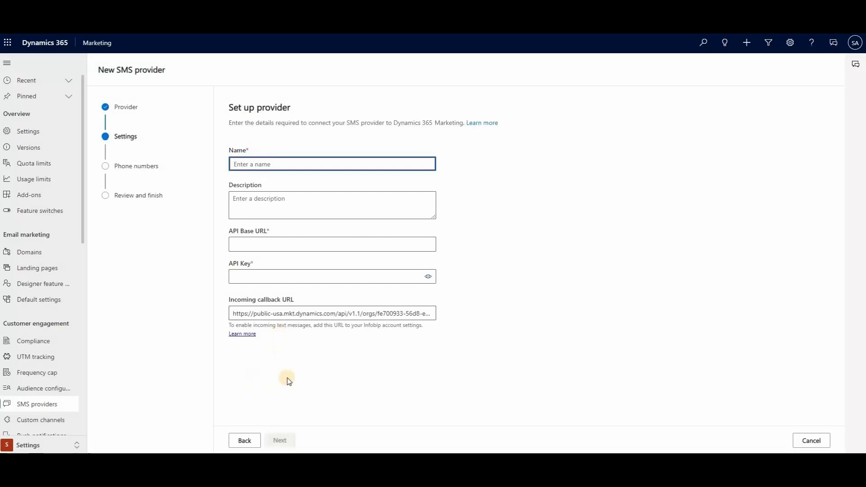
click(42, 446)
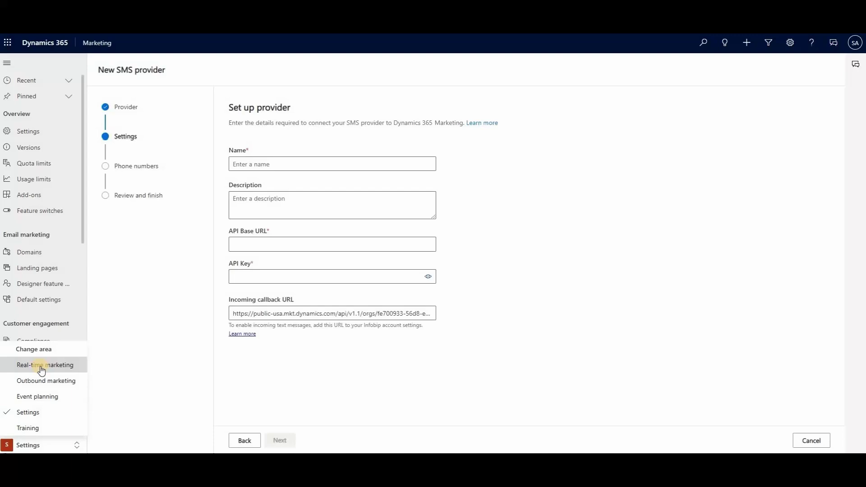
- In Real-time marketing Text messages, start and abandon a new draft, then open Sms 1
click(42, 369)
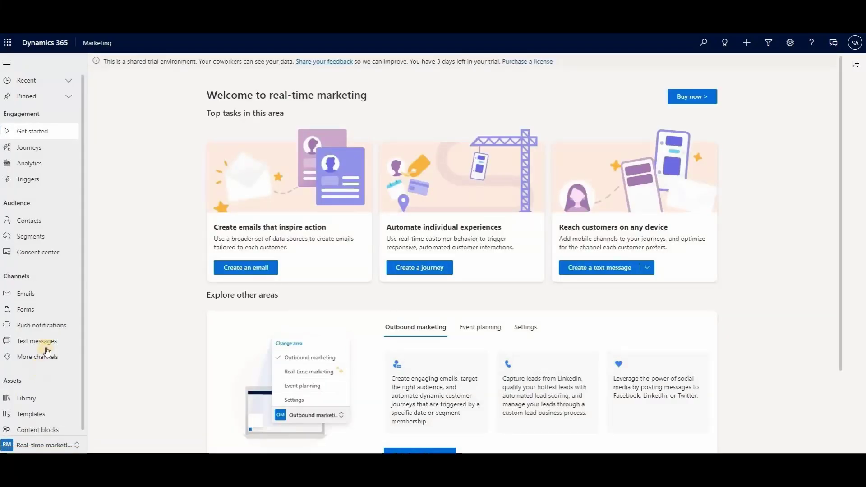
click(47, 343)
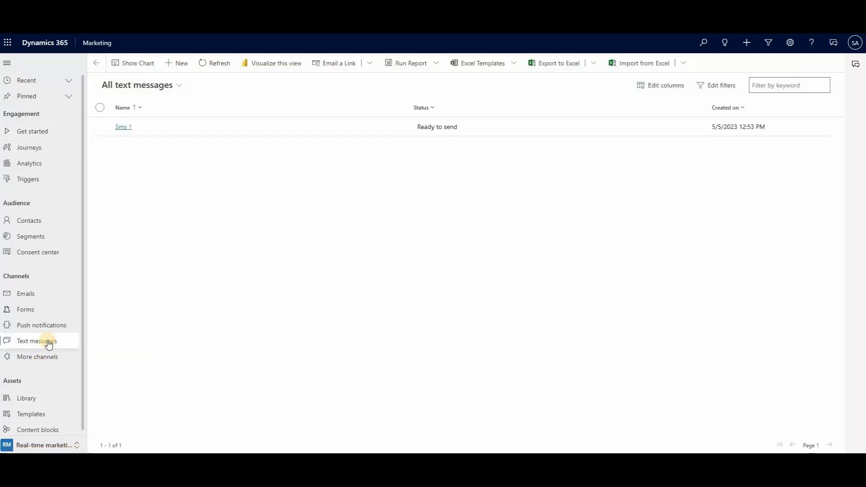
click(177, 65)
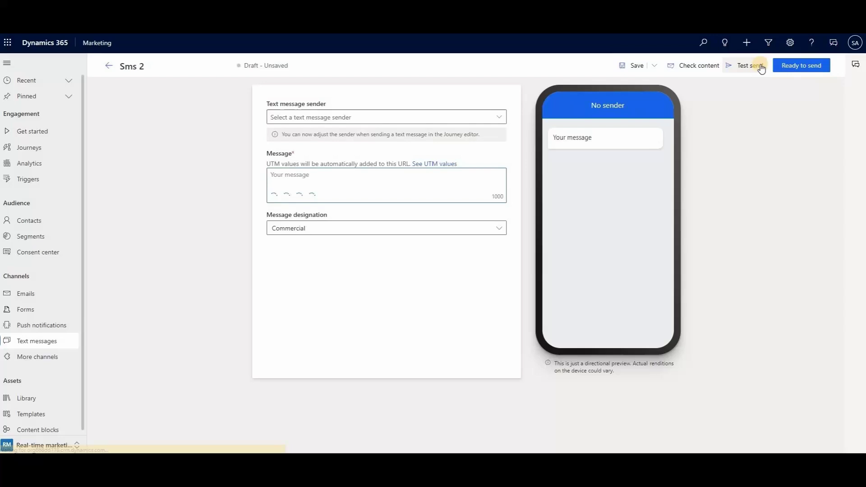
click(109, 66)
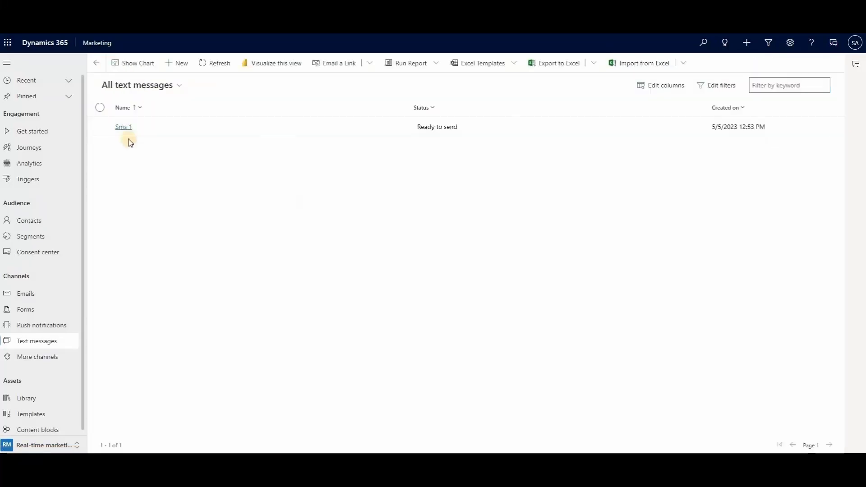
click(122, 128)
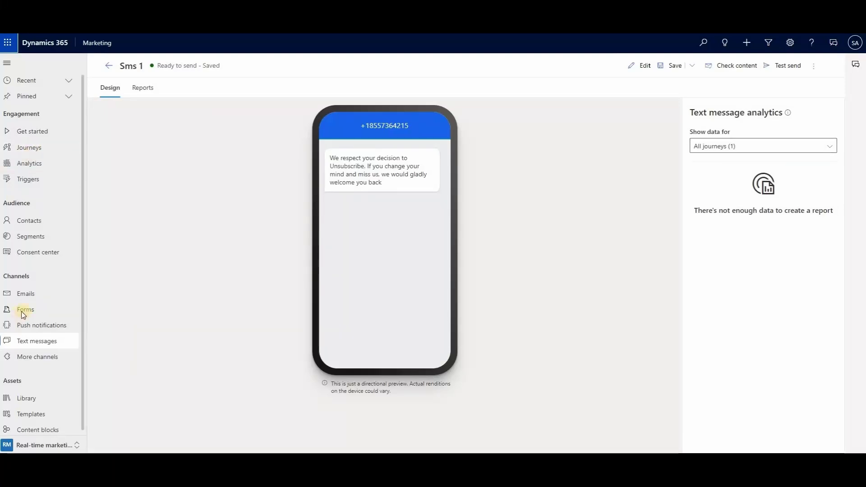
- Review the Settings feature switches, including UTM tracking and CC recipients, then return to Real-time marketing
click(56, 446)
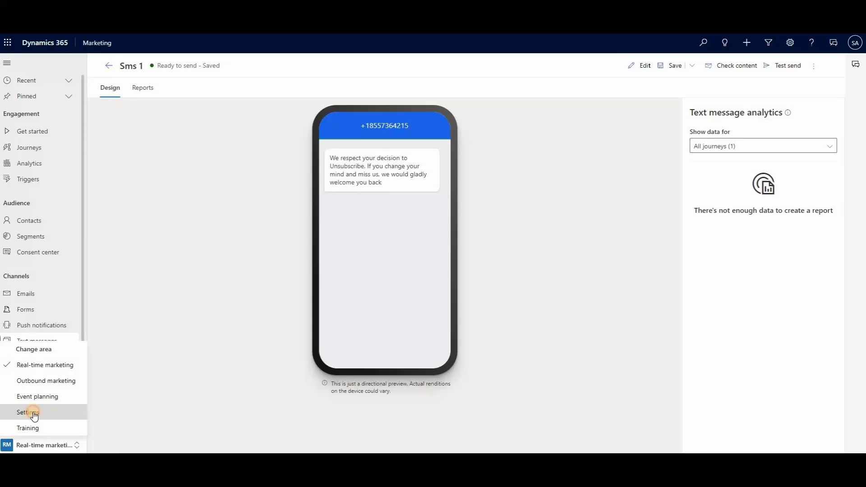
click(32, 411)
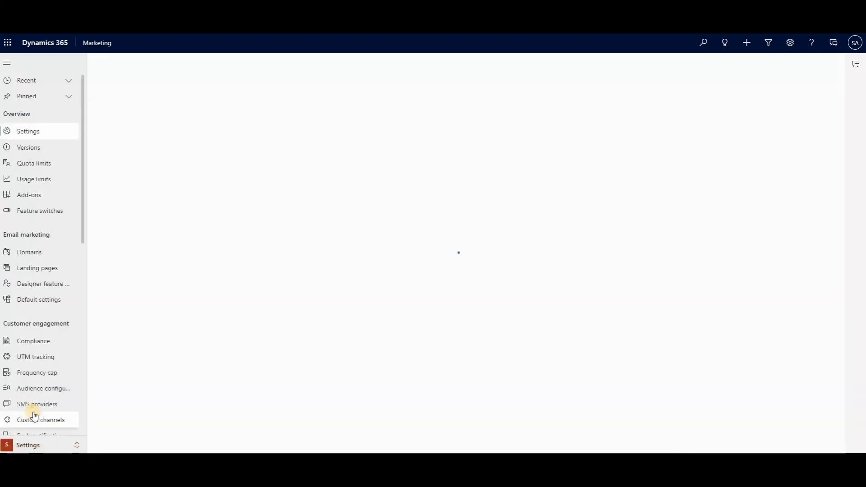
click(41, 211)
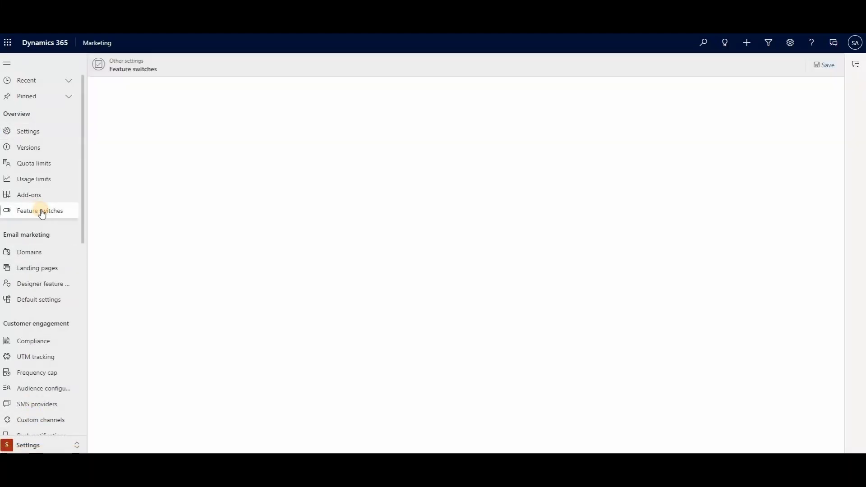
scroll(203, 294, down, 1)
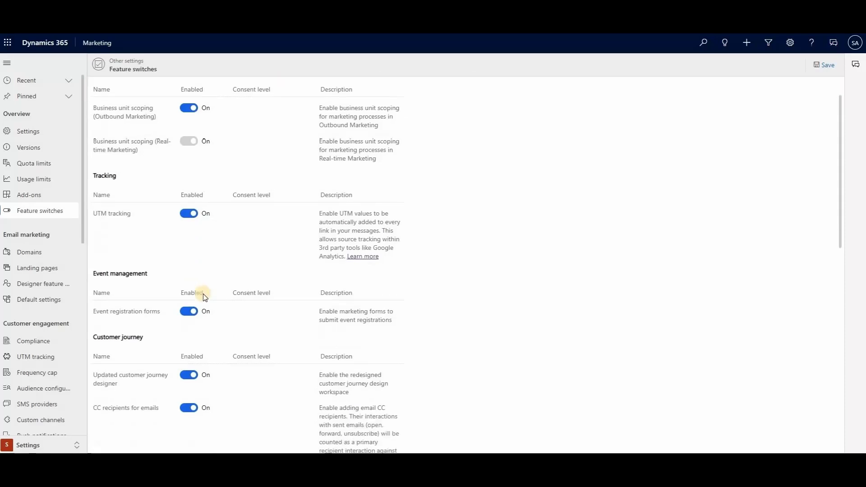
scroll(203, 294, down, 1)
scroll(203, 294, down, 1)
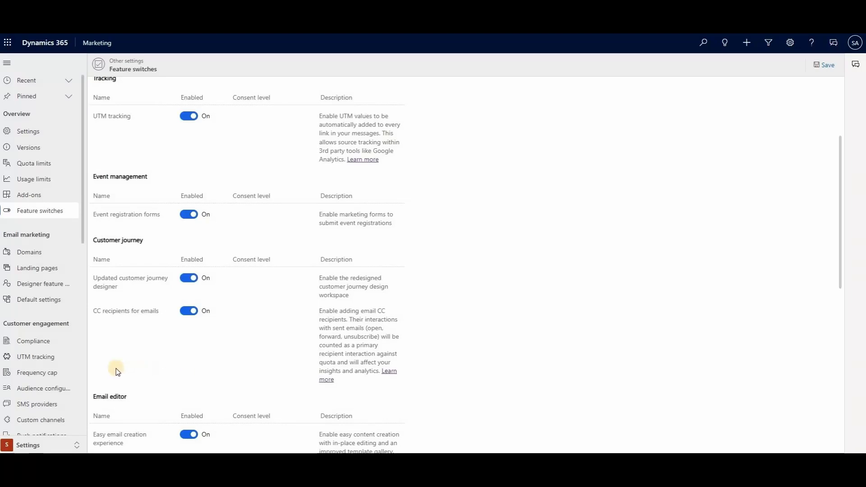
click(35, 445)
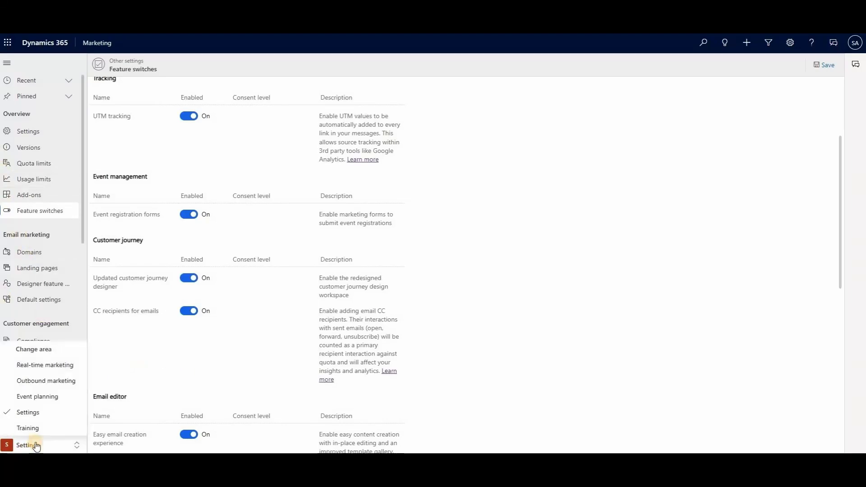
click(32, 364)
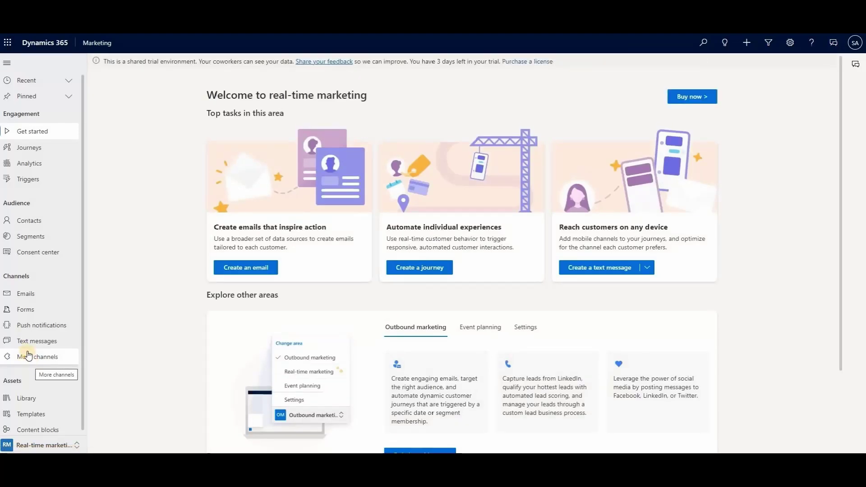
- In the Marketing Form Submitted journey, inspect CC recipient options on the first and Yes-branch email steps
click(30, 149)
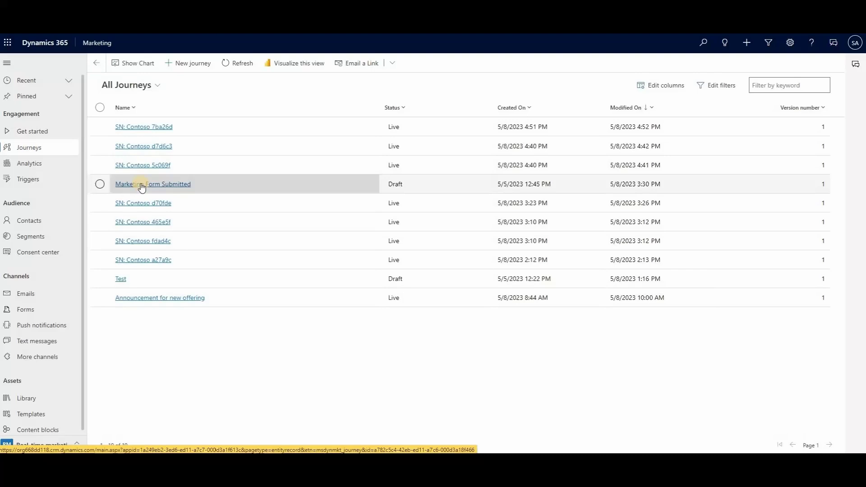
click(141, 184)
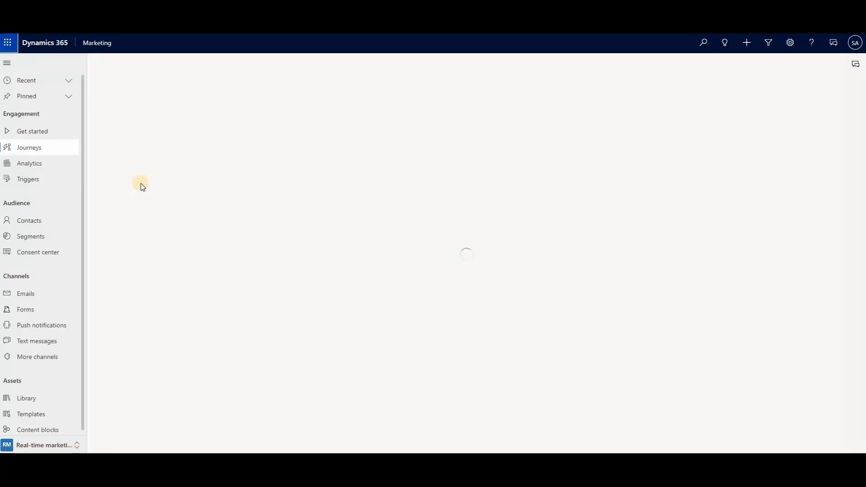
click(344, 186)
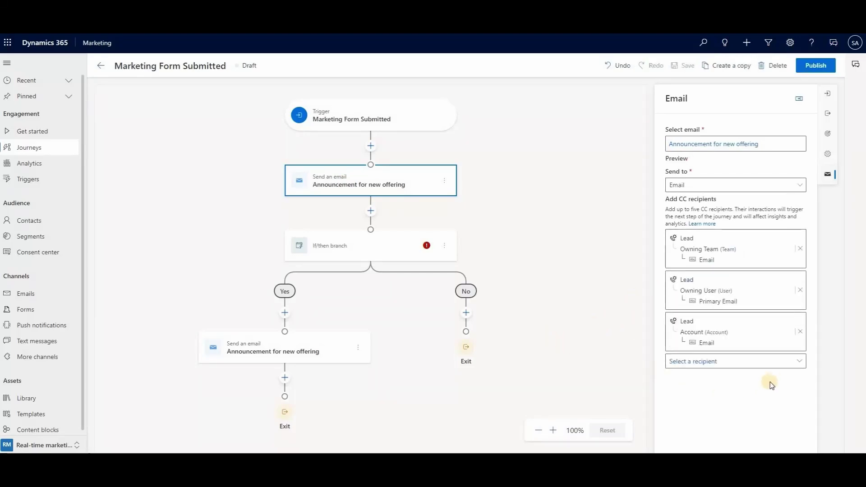
scroll(767, 352, down, 1)
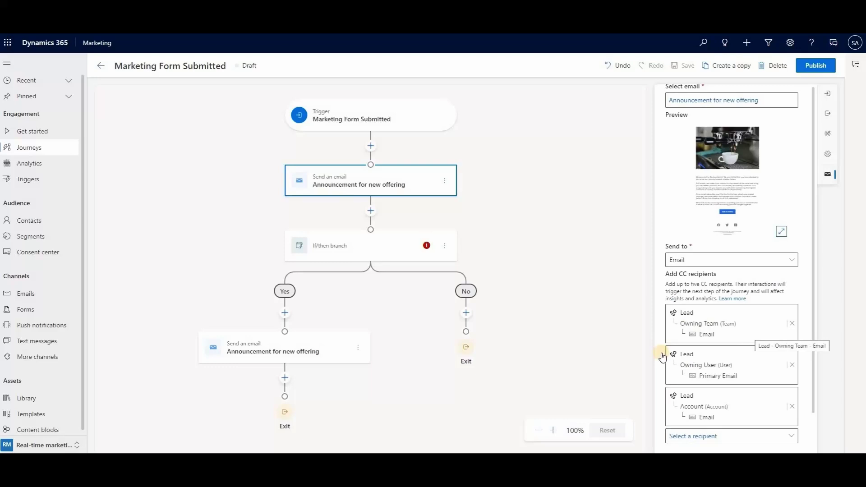
click(710, 436)
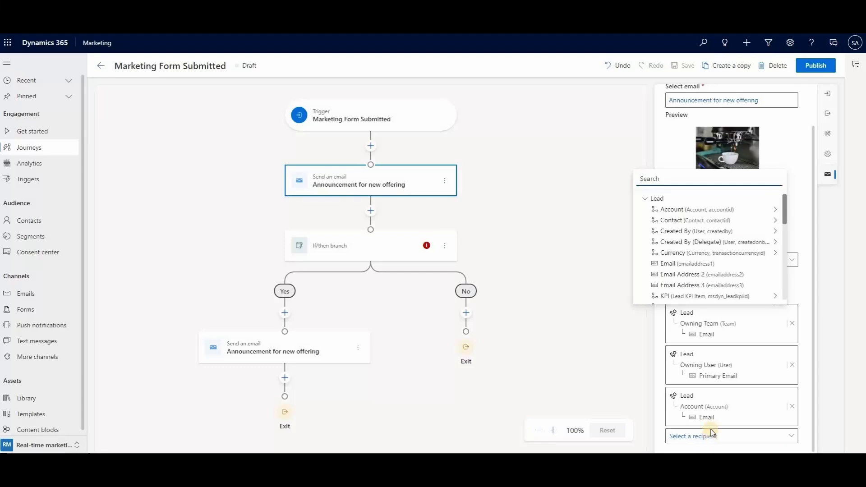
click(708, 436)
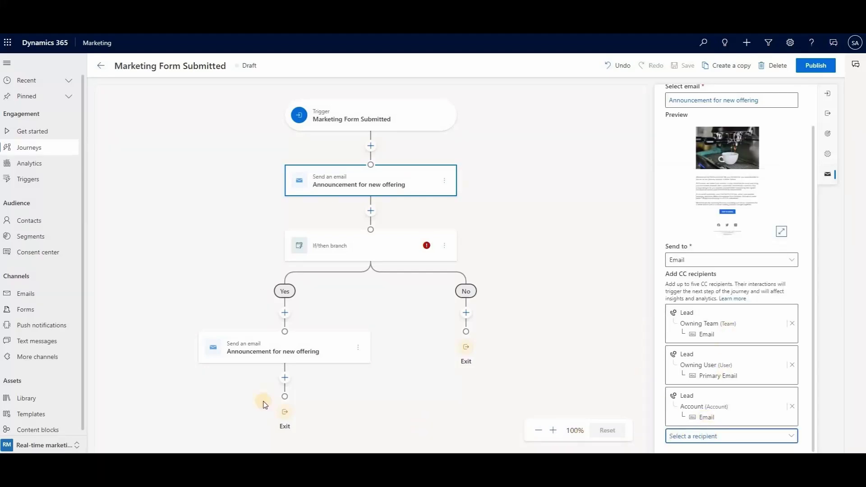
click(257, 354)
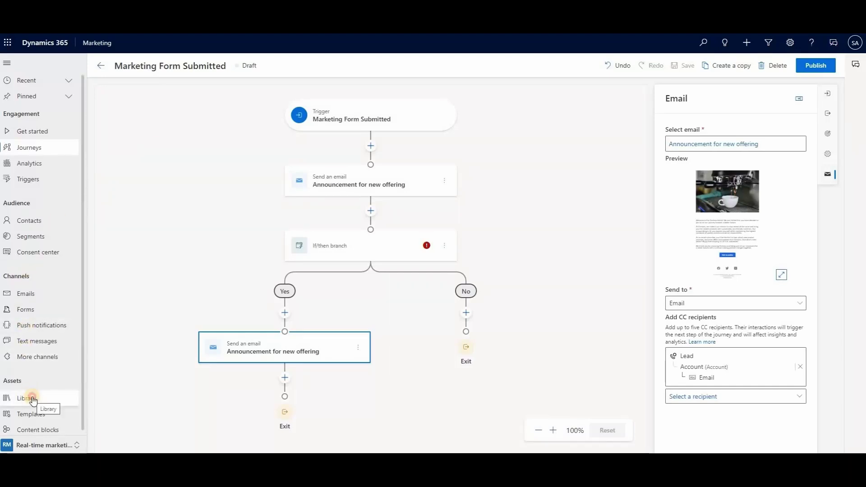
- Open the asset library and filter it by Images, Documents and Videos before showing all files again
click(34, 399)
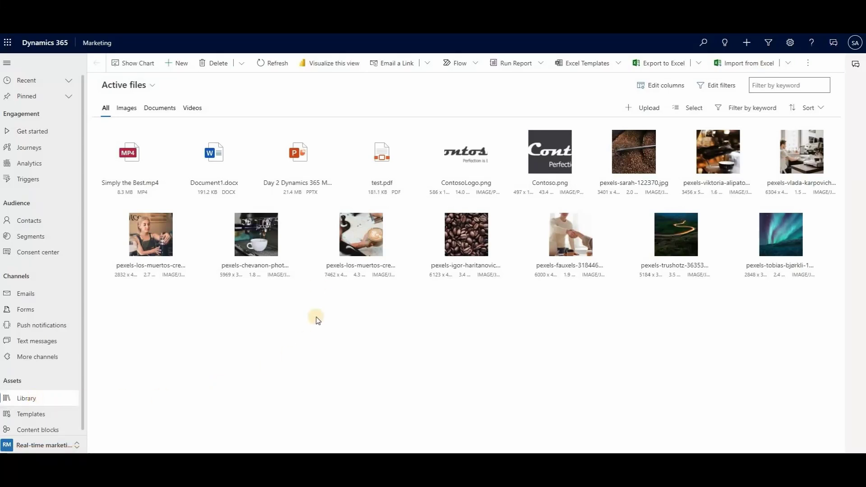
click(130, 110)
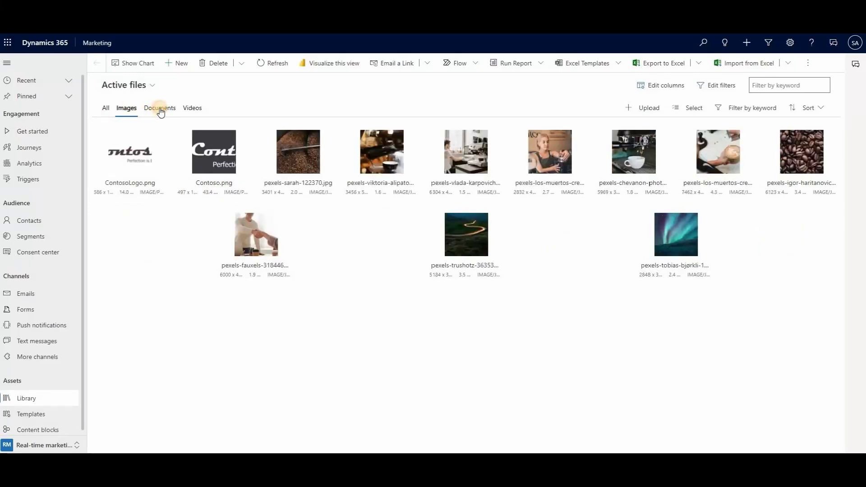
click(161, 111)
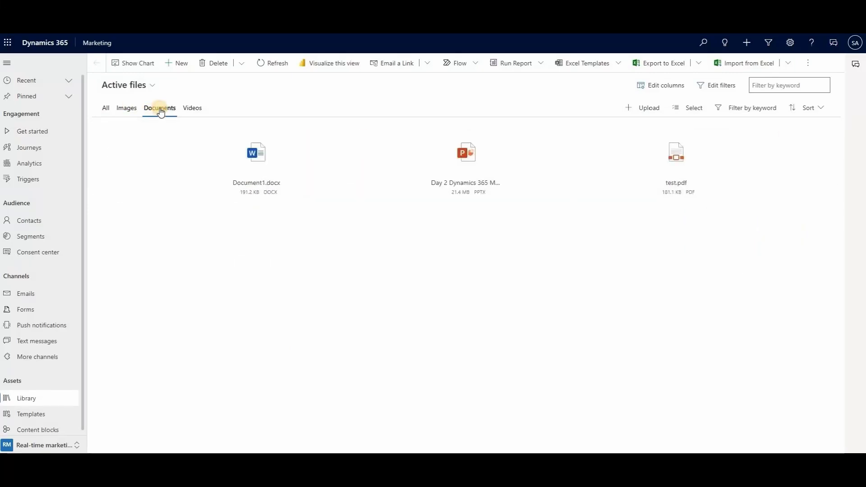
click(195, 113)
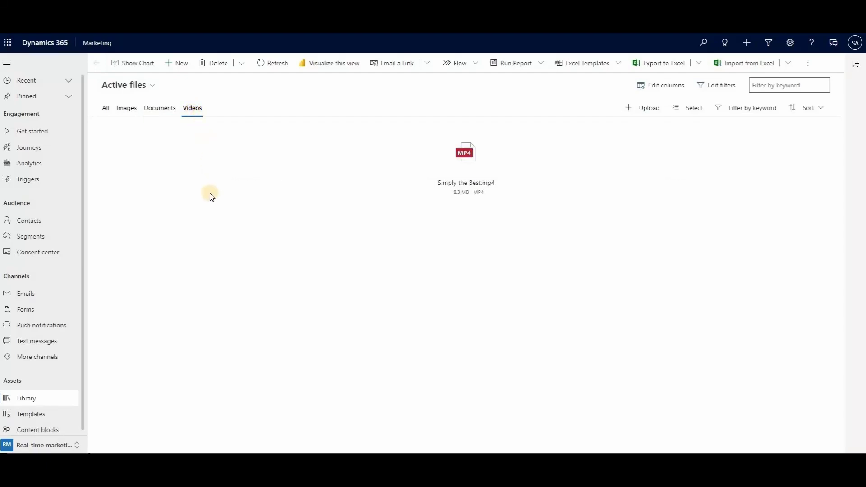
click(105, 109)
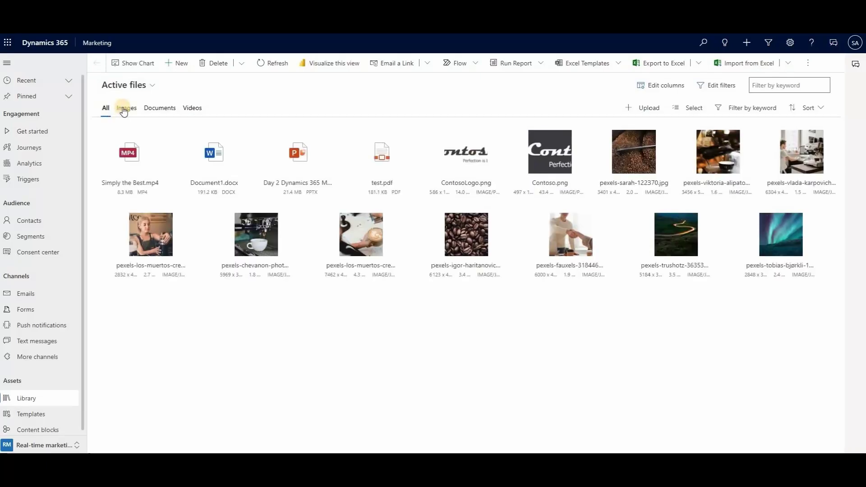
- View the library files as a Read Only Grid, then return to the AssetsLibraryControl tile gallery
click(809, 63)
click(740, 88)
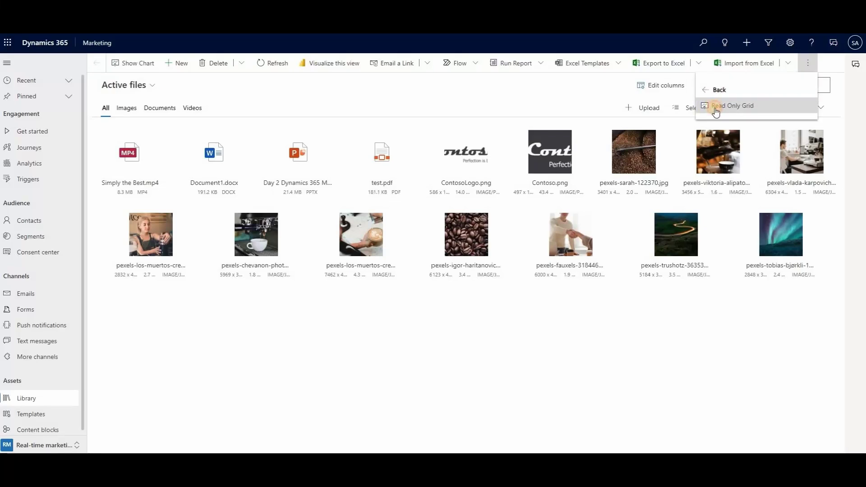
click(717, 107)
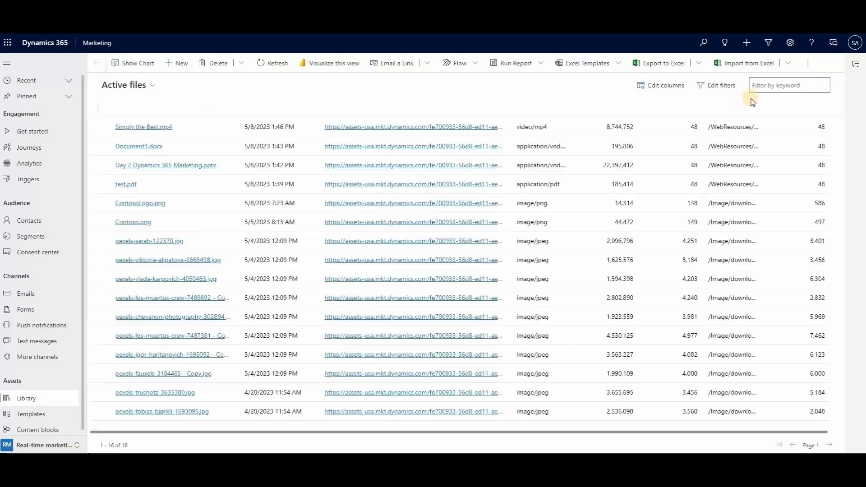
click(808, 63)
click(771, 88)
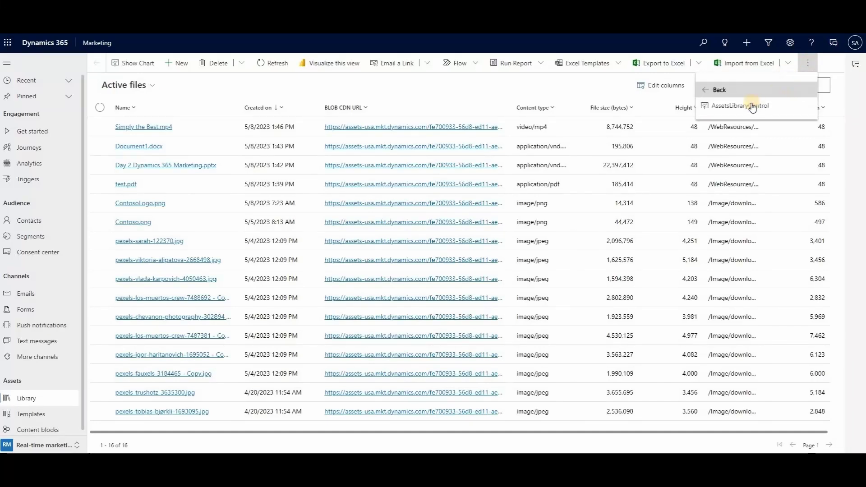
click(752, 106)
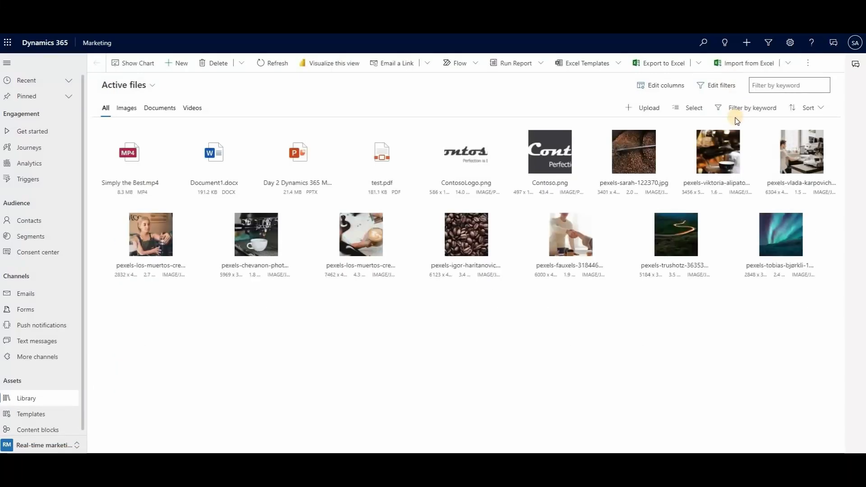
click(44, 446)
- Open the 'Test' record under Settings > UTM tracking, sourced from D365 marketing
click(30, 410)
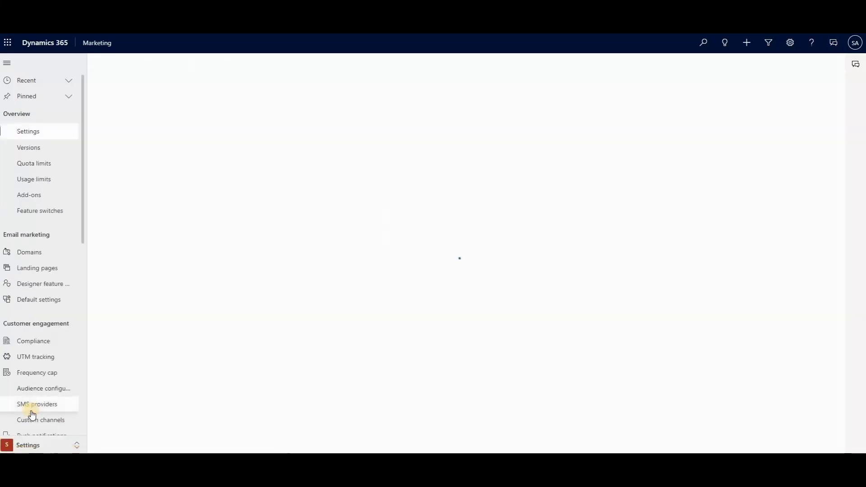
click(41, 357)
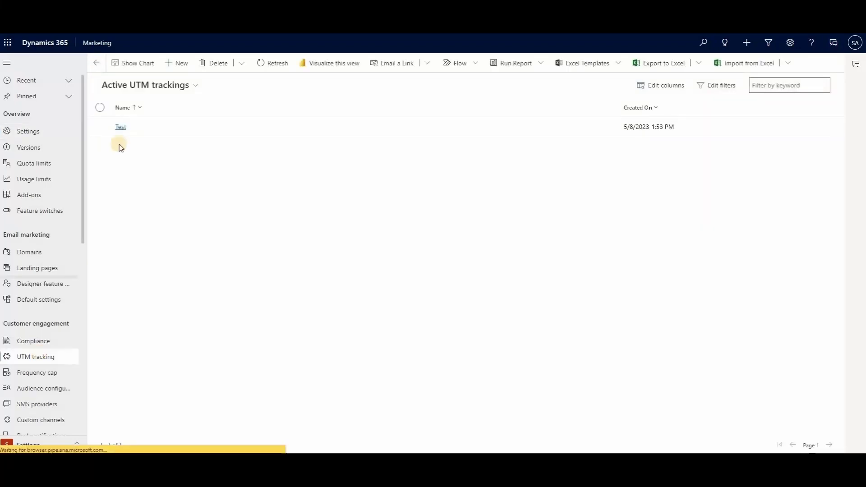
click(120, 126)
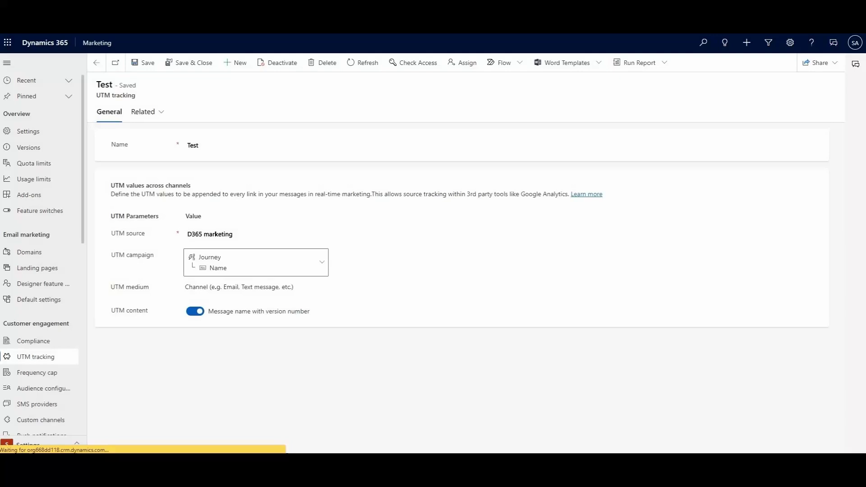